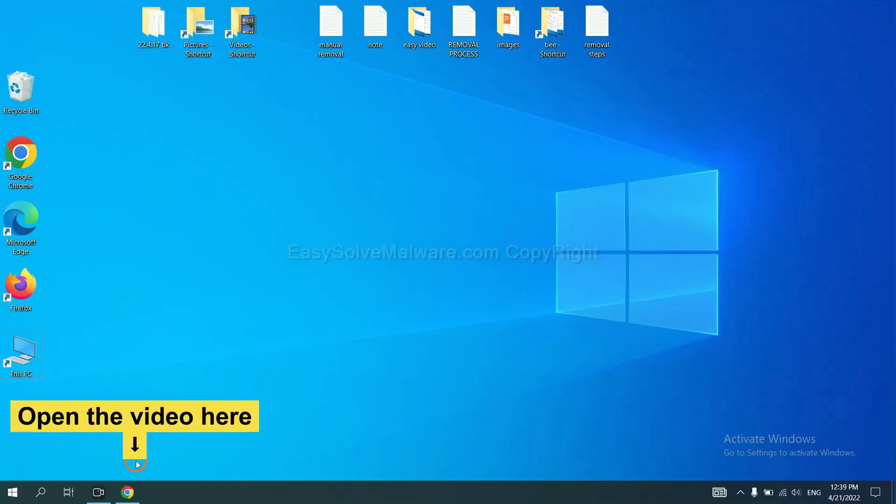
# In Chrome, scroll the easysolvemalware.com guide and download the SpyHunter for Windows installer.
pyautogui.click(136, 491)
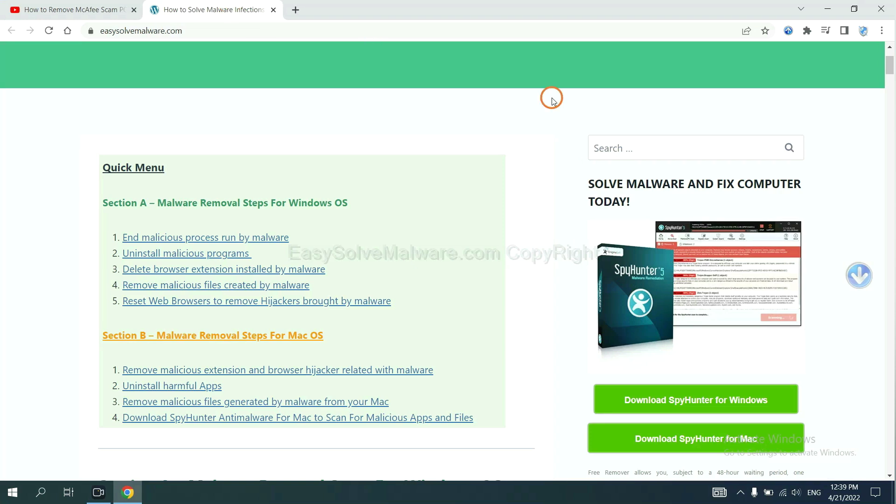
pyautogui.scroll(-4, 894, 242)
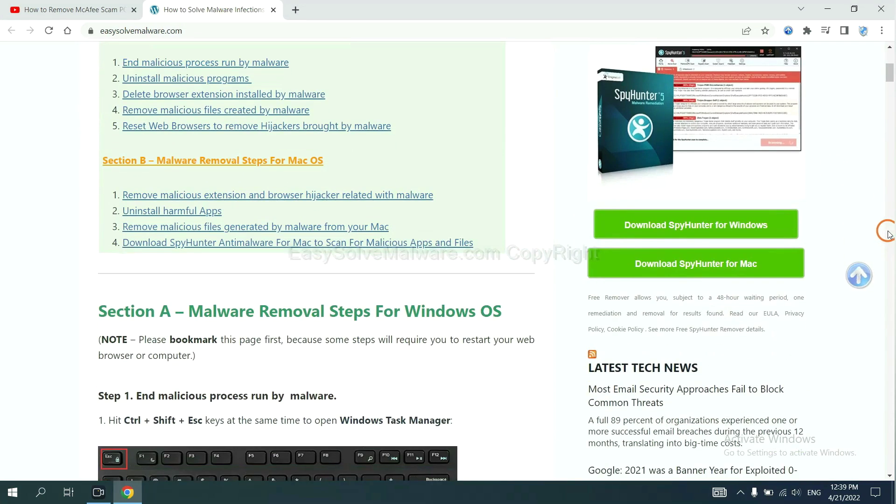
pyautogui.click(758, 223)
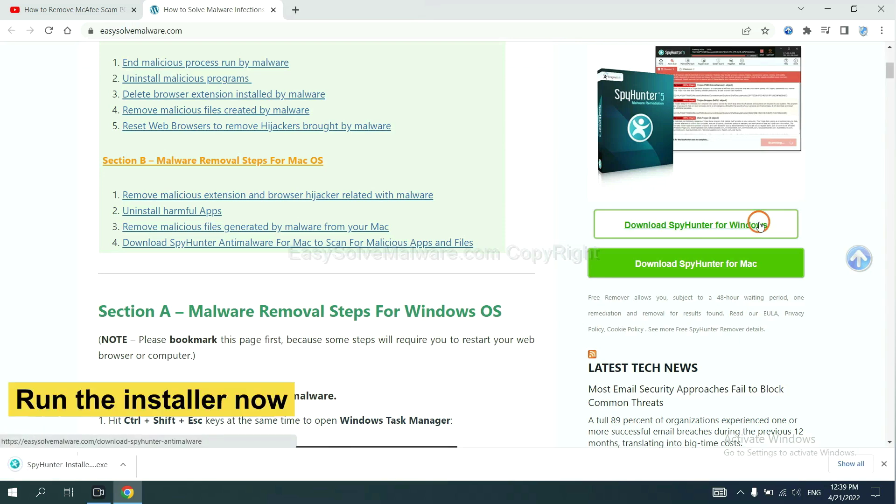
# Run the SpyHunter 5 installer in English, accept the EULA and start installing.
pyautogui.click(56, 467)
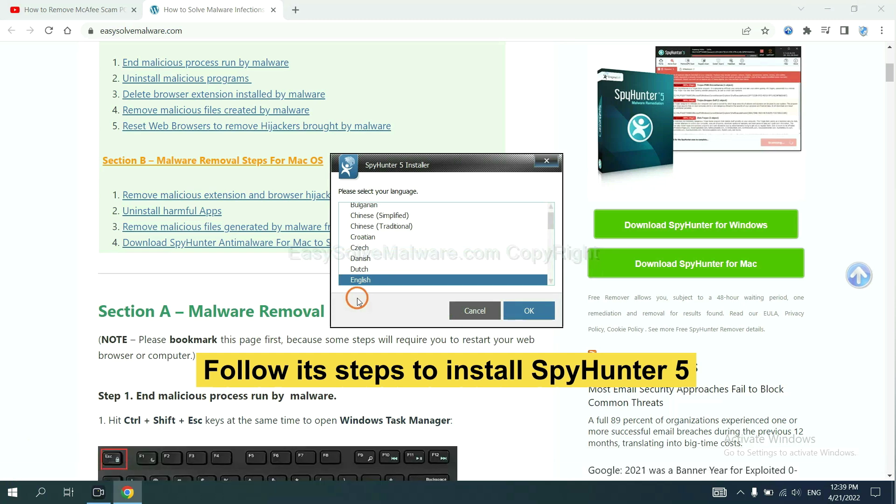
pyautogui.click(517, 309)
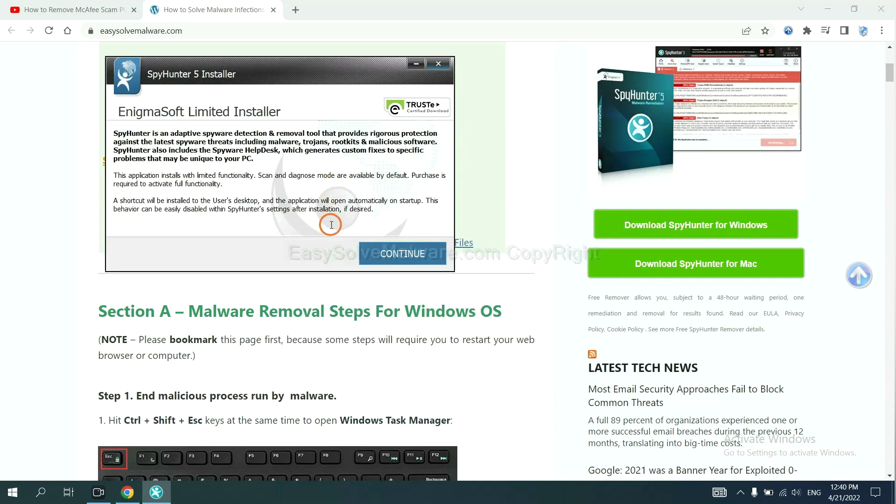
pyautogui.click(381, 258)
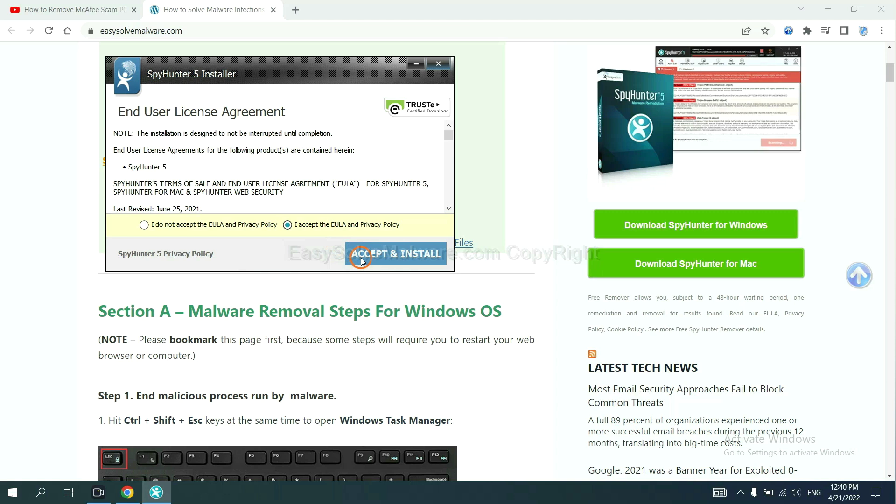
pyautogui.click(362, 258)
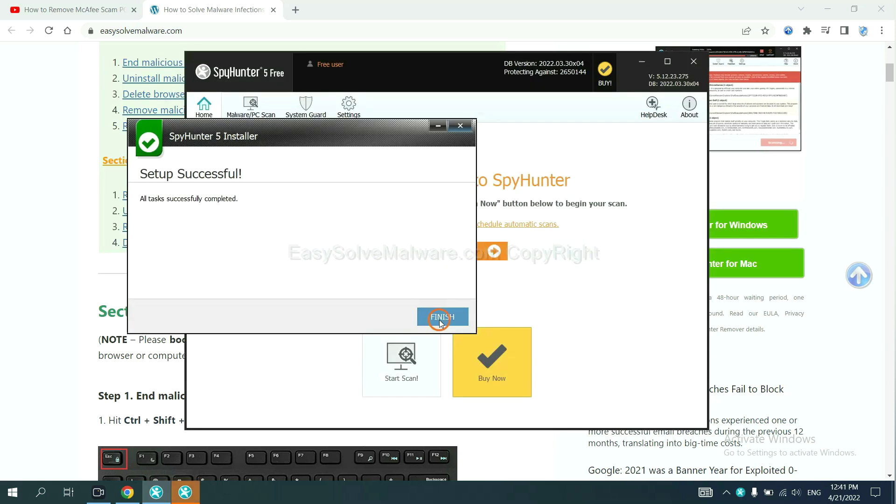
# Finish setup and run a SpyHunter scan, moving past the remove360.bat unknown-object result.
pyautogui.click(443, 315)
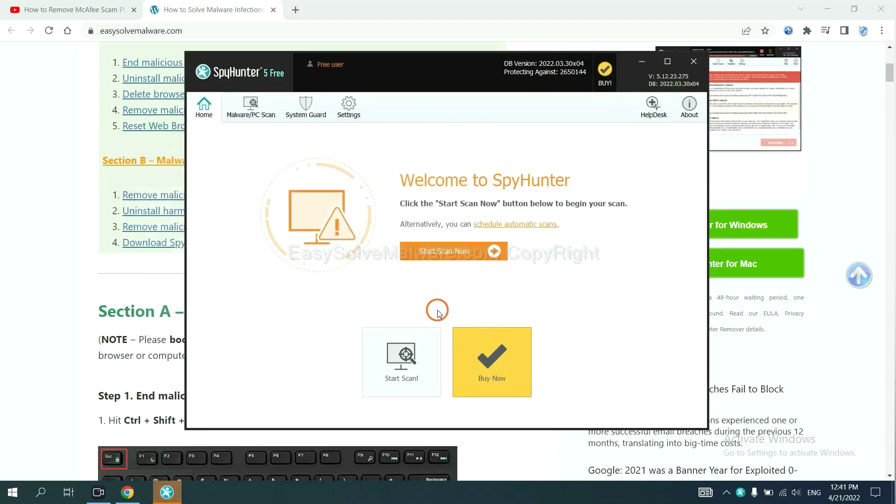
pyautogui.click(439, 256)
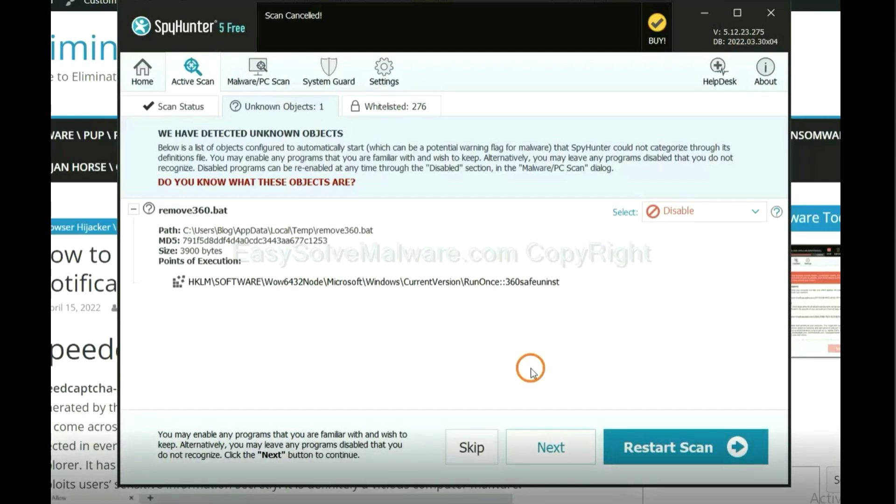
pyautogui.click(549, 448)
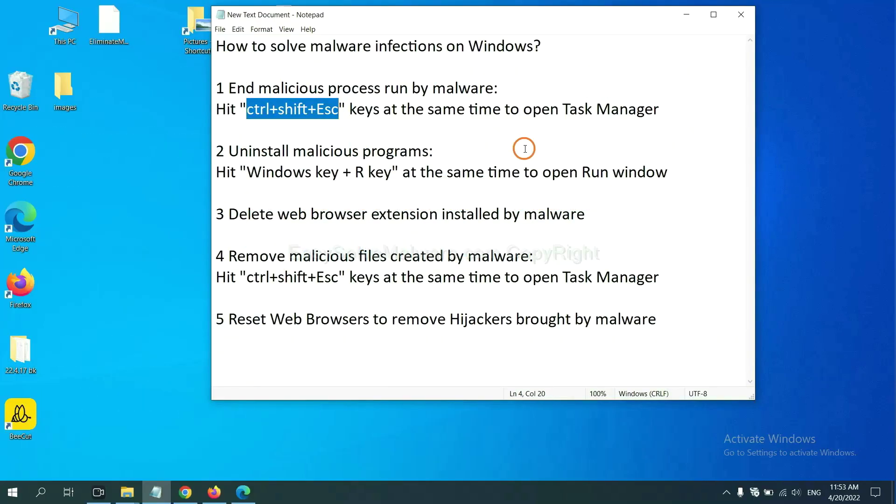
# Highlight the ctrl+shift+Esc shortcut in step 1 of the Notepad notes.
pyautogui.click(318, 111)
pyautogui.moveTo(340, 111); pyautogui.dragTo(249, 112)
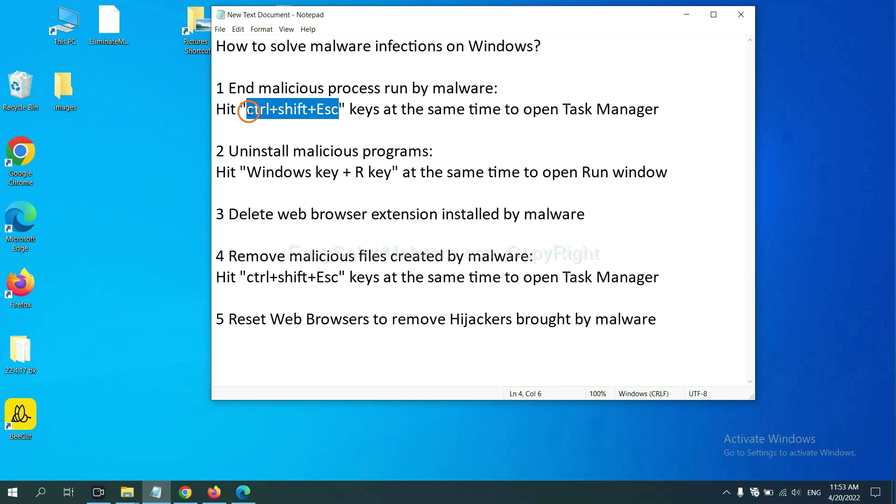
# End the Usermode Font Driver Host process in Task Manager, then close Task Manager.
pyautogui.hotkey('ctrl', 'shift', 'Escape')
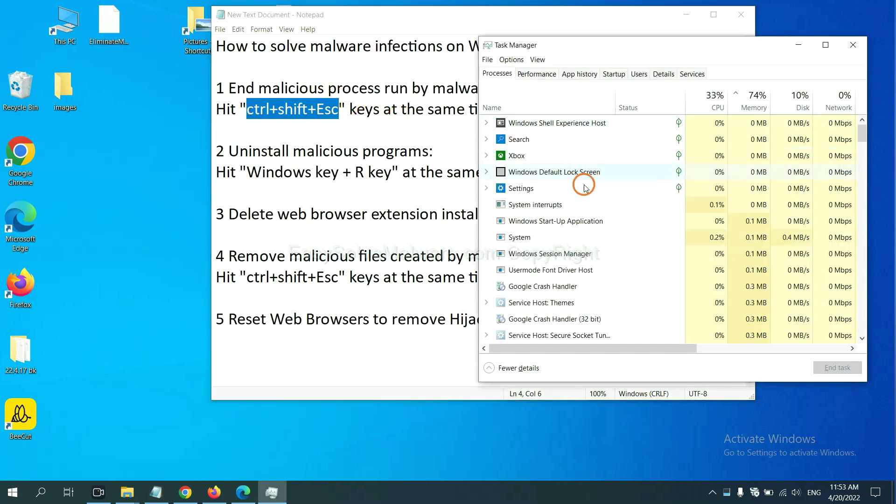
pyautogui.click(596, 236)
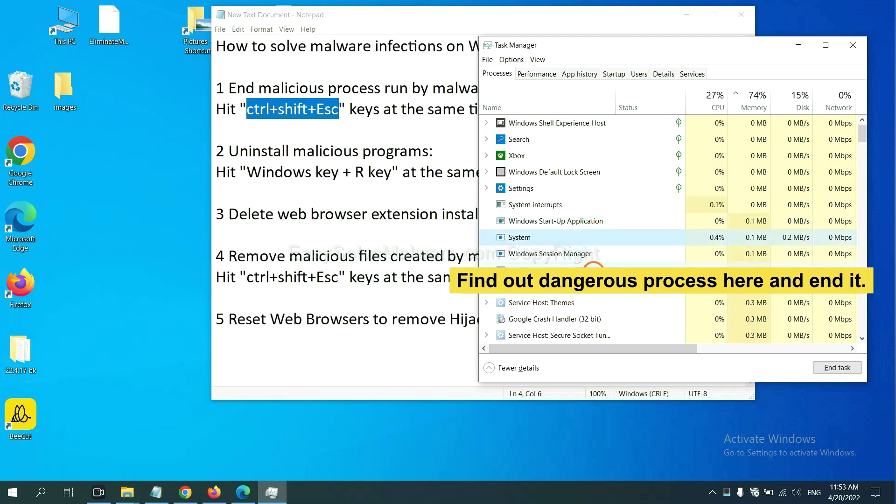
pyautogui.click(594, 270)
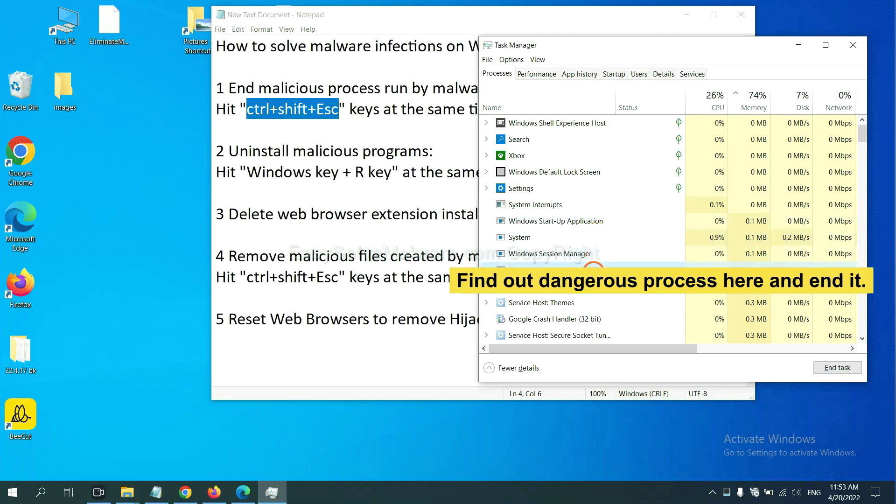
pyautogui.click(847, 368)
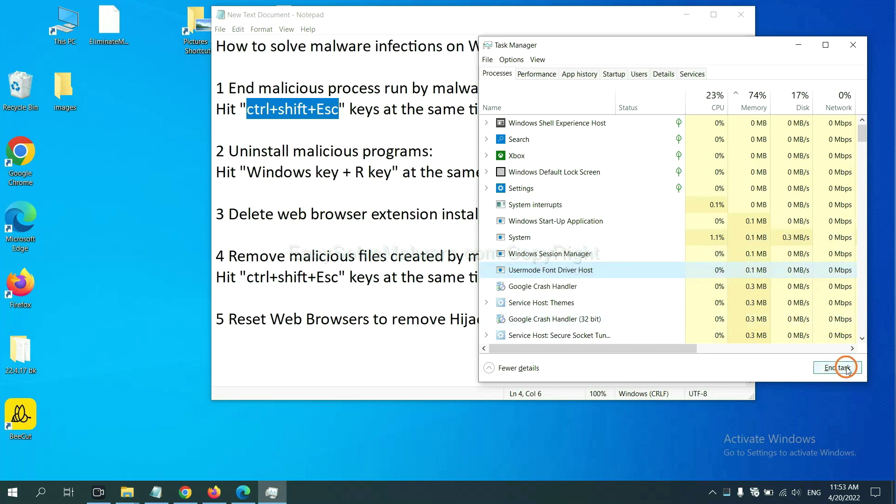
pyautogui.click(847, 46)
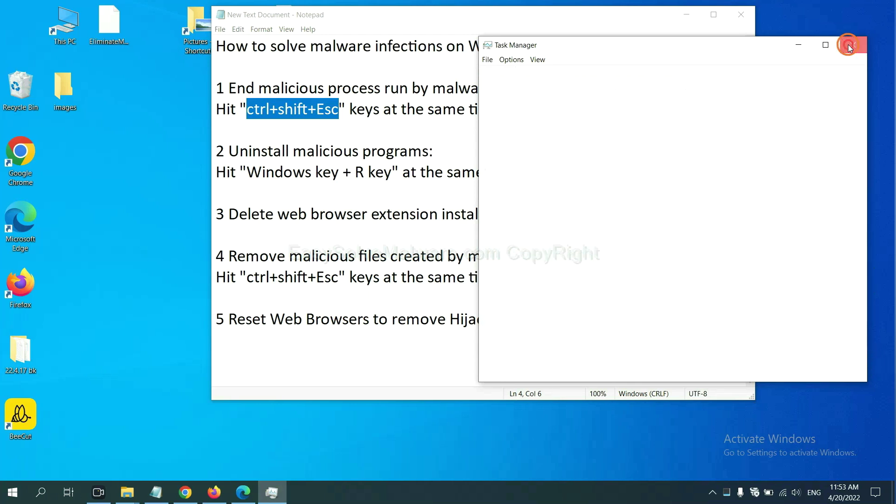
pyautogui.click(557, 160)
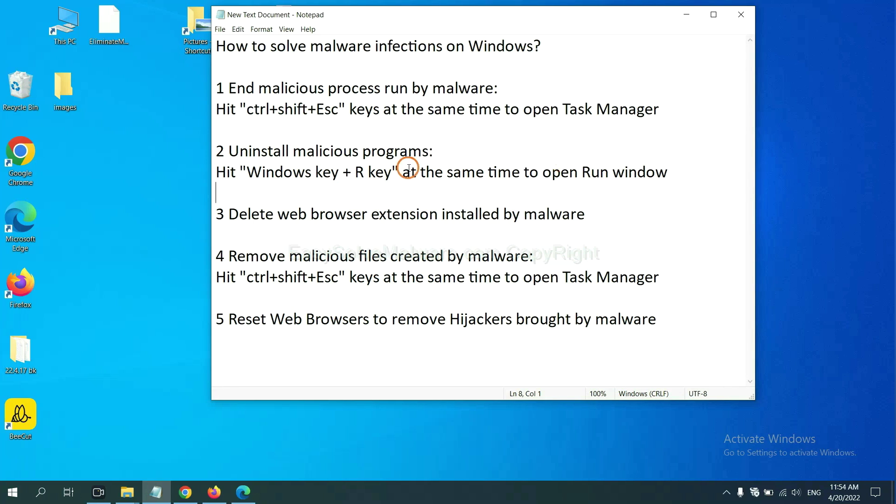
# Open the Run dialog beside step 2 of the notes and select 'control panel' in it.
pyautogui.moveTo(245, 176); pyautogui.dragTo(389, 182)
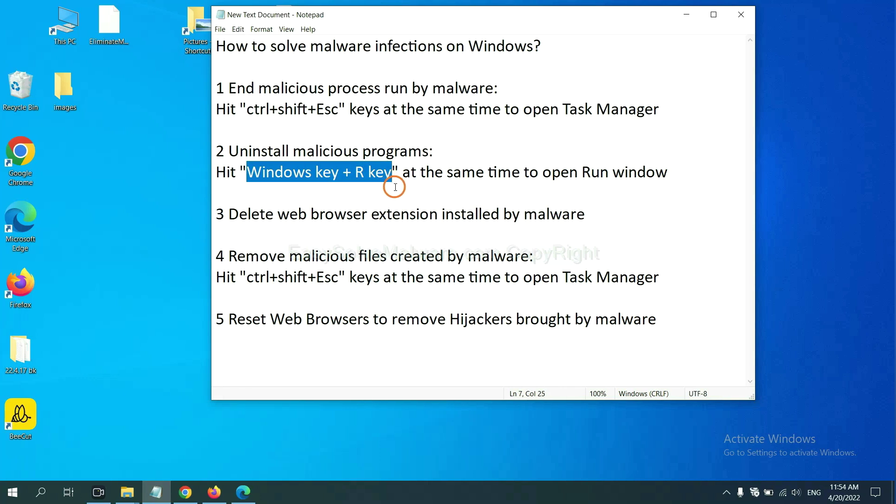
pyautogui.press('super+r')
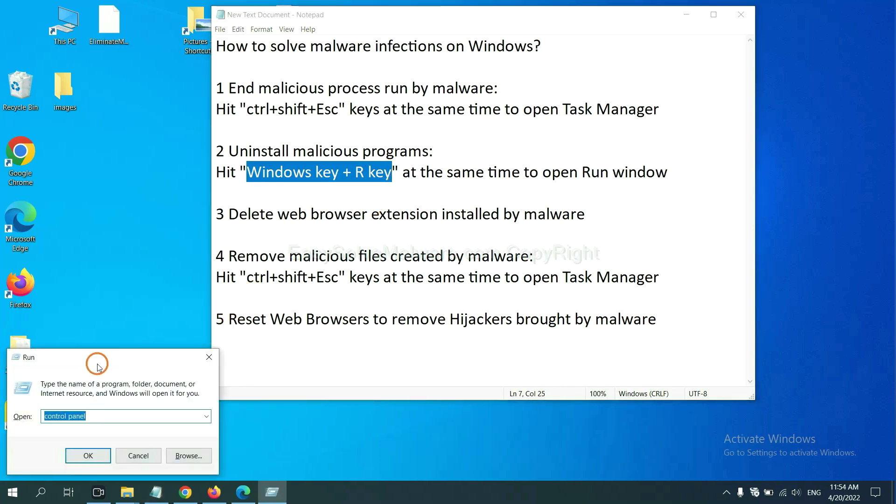
pyautogui.moveTo(103, 364); pyautogui.dragTo(682, 156)
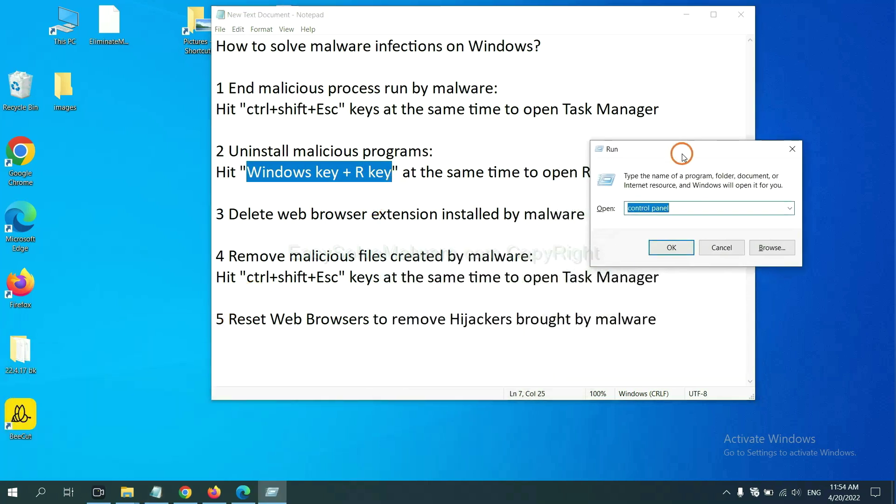
pyautogui.click(688, 207)
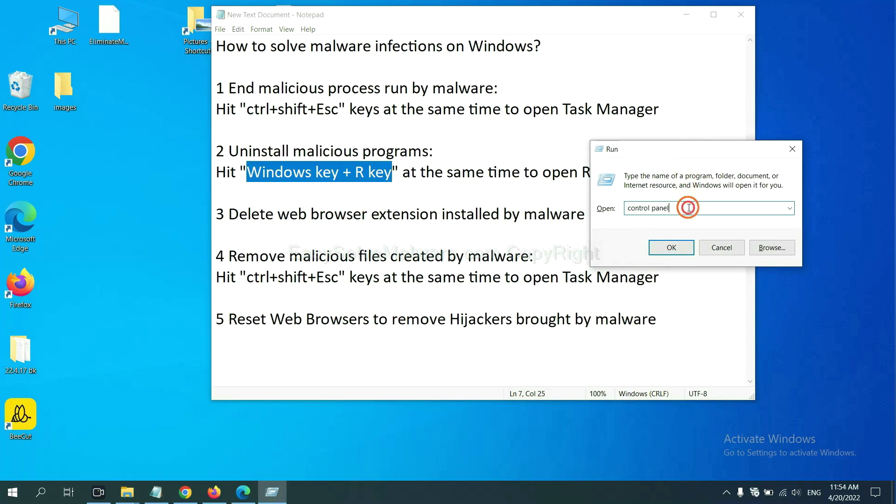
pyautogui.hotkey('ctrl', 'a')
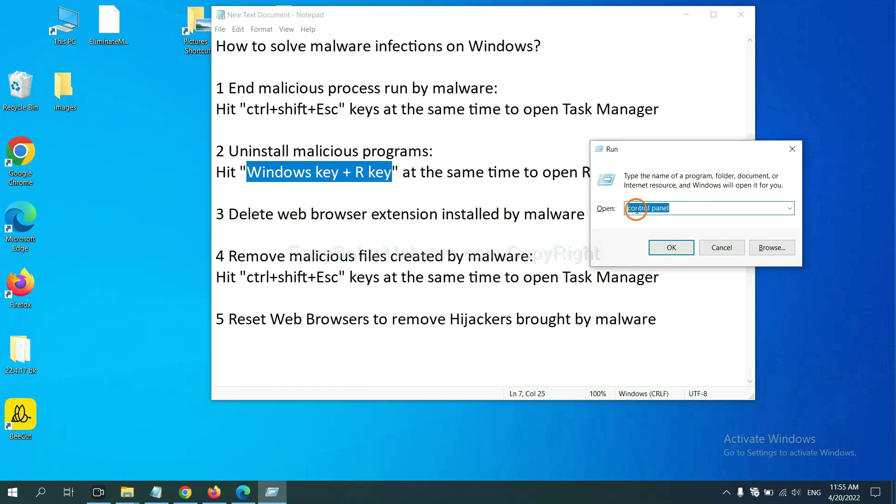
# Open Control Panel's installed programs, select Xiph.Org Open Codecs, then close the list.
pyautogui.click(668, 248)
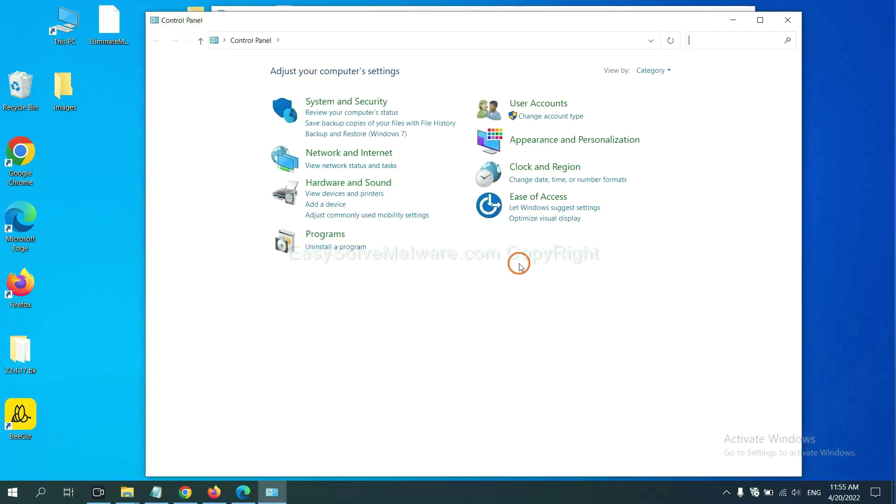
pyautogui.click(352, 247)
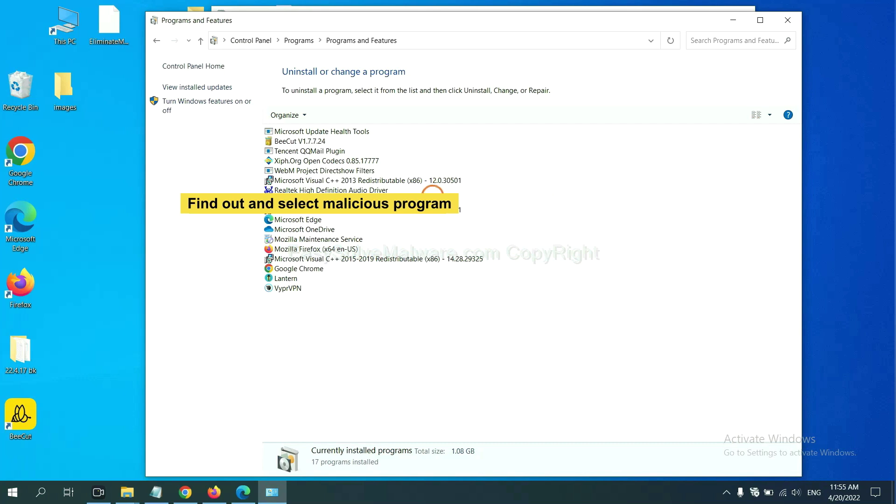
pyautogui.click(350, 160)
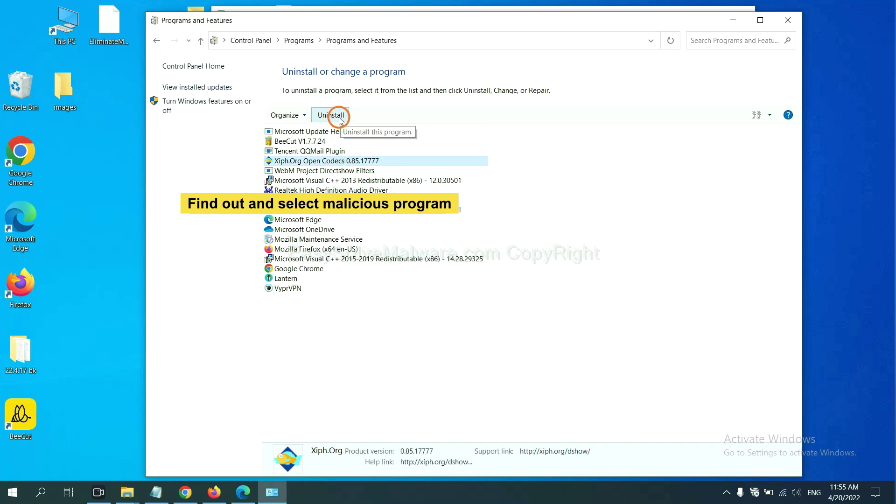
pyautogui.click(790, 21)
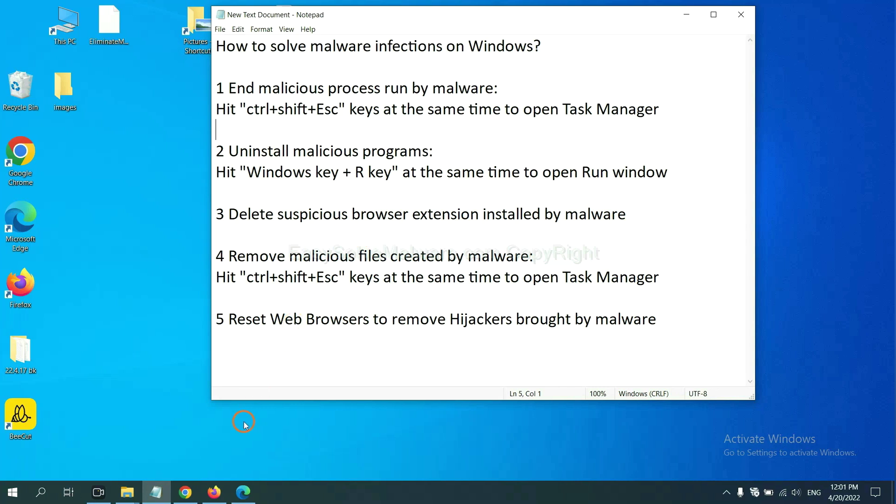
# Open Chrome's Extensions page via More tools, showing the Scroll To Top extension.
pyautogui.click(185, 491)
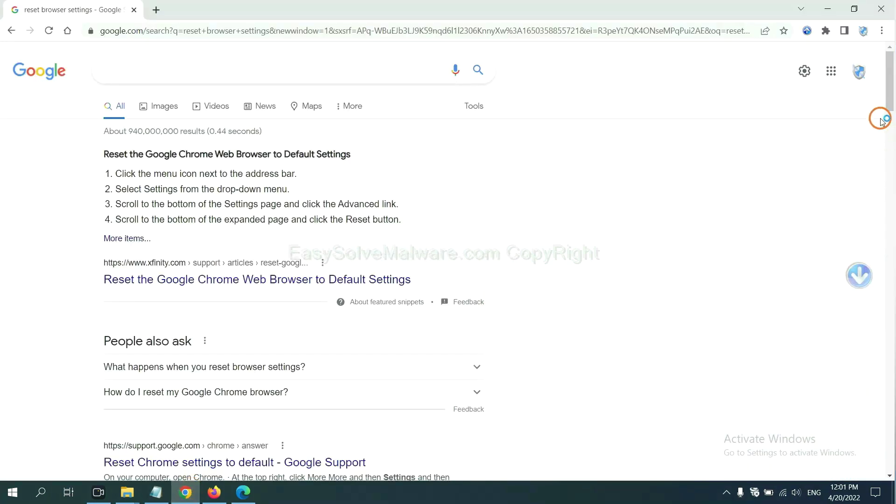
pyautogui.click(882, 31)
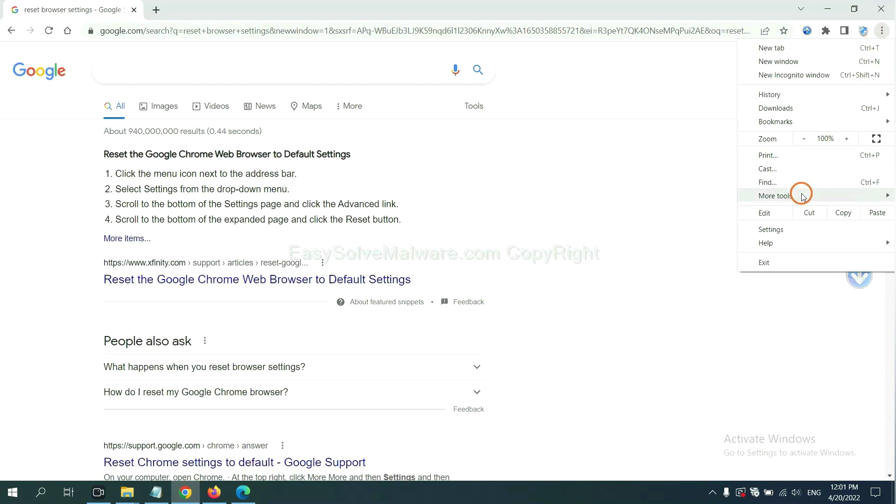
pyautogui.moveTo(802, 196)
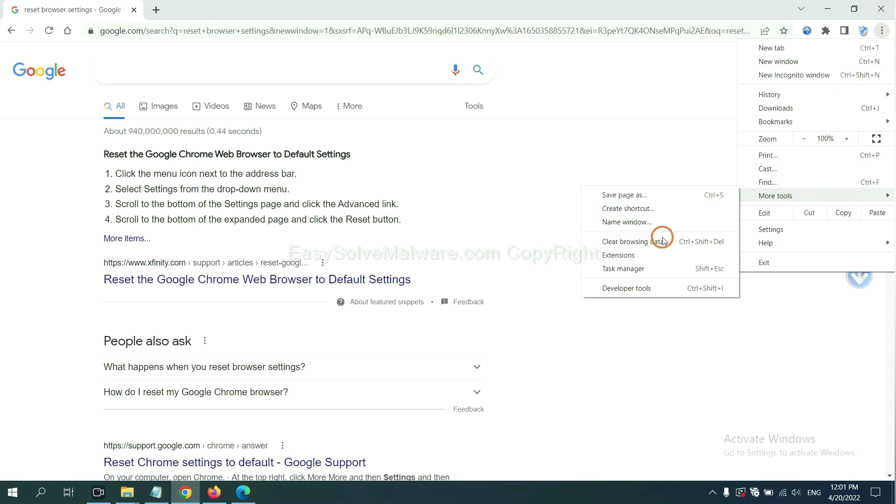
pyautogui.click(659, 253)
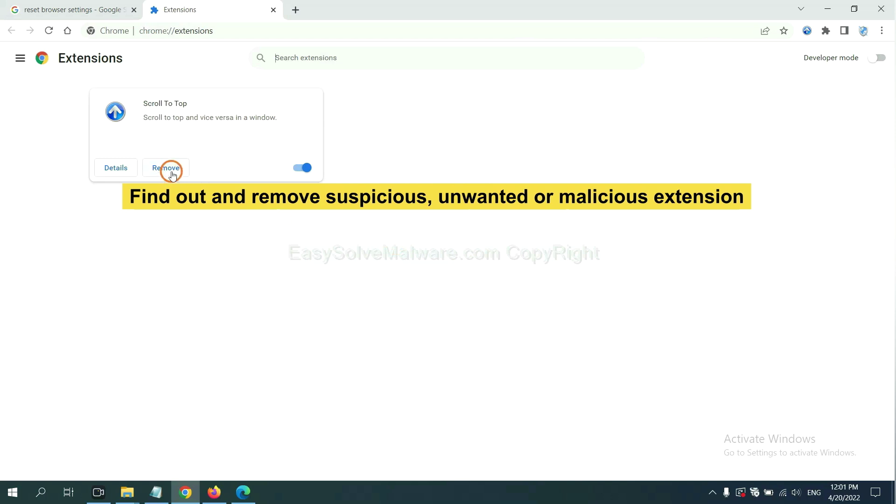
pyautogui.click(215, 492)
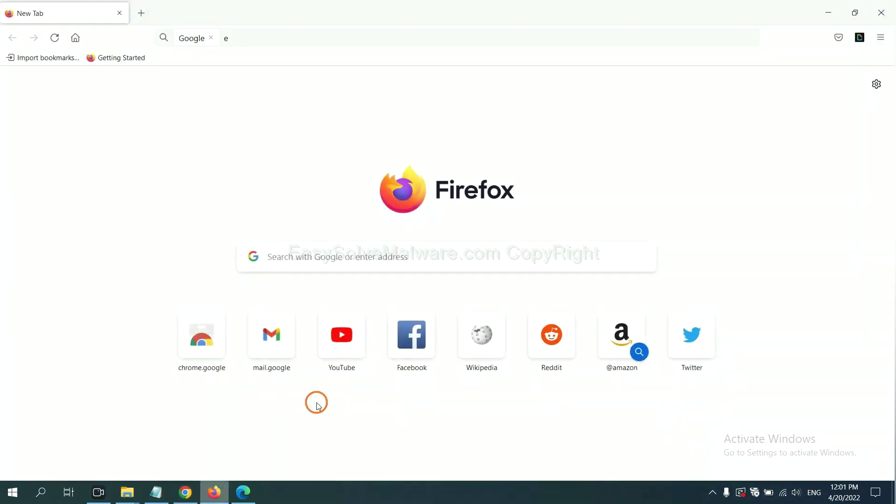
# Open Firefox's Add-ons Manager and show the options for the GIPHY for Firefox extension.
pyautogui.click(883, 39)
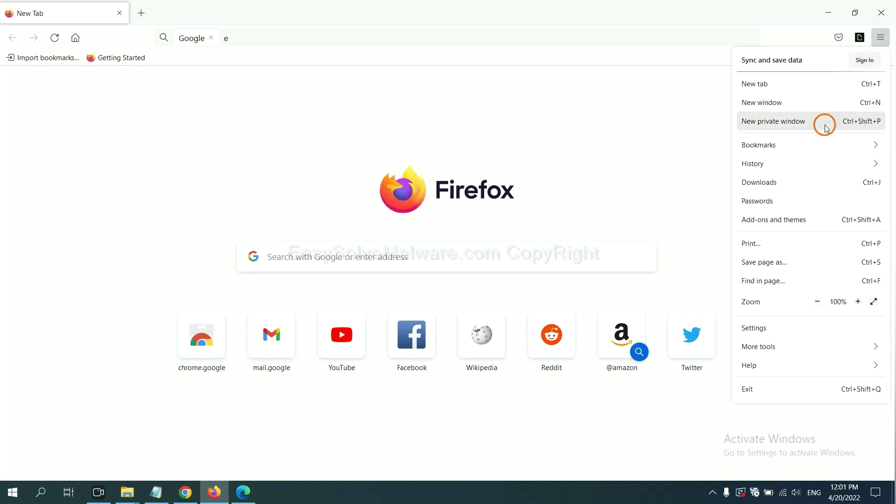
pyautogui.click(783, 227)
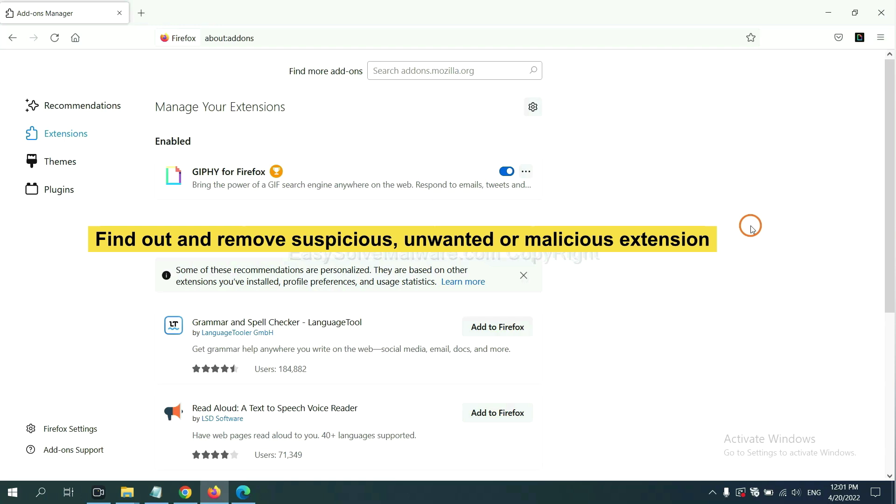
pyautogui.click(526, 172)
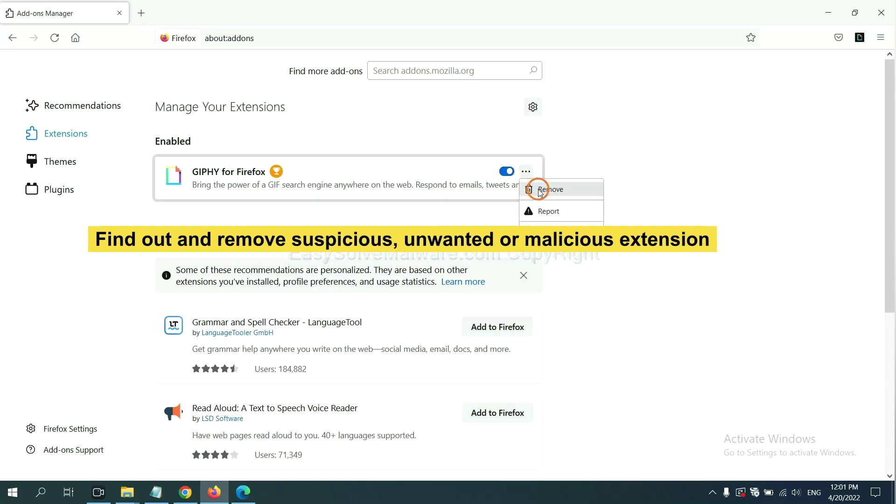
# Remove the ArcVpn Free Fast VPN Proxy extension from Edge, then show the desktop.
pyautogui.click(243, 497)
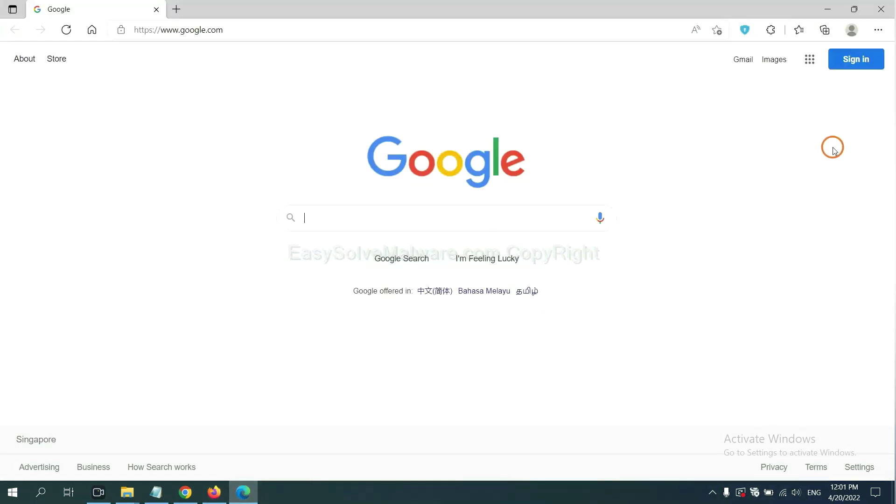
pyautogui.click(877, 32)
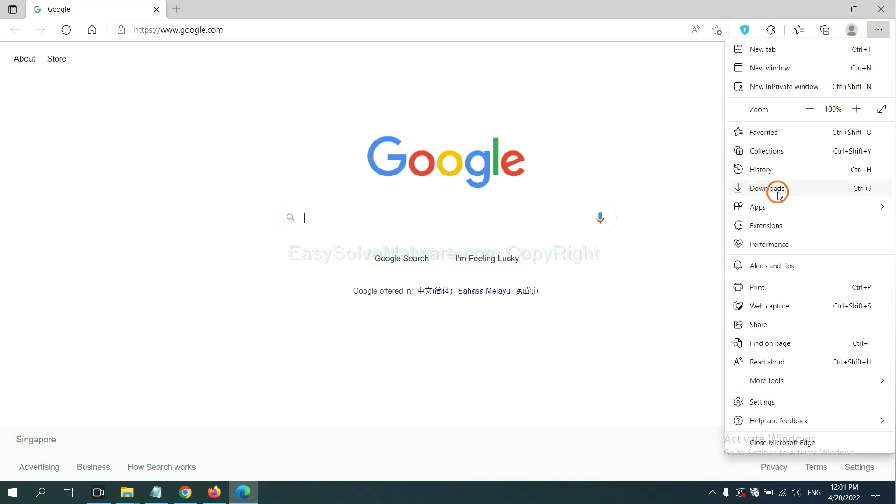
pyautogui.rightClick(771, 226)
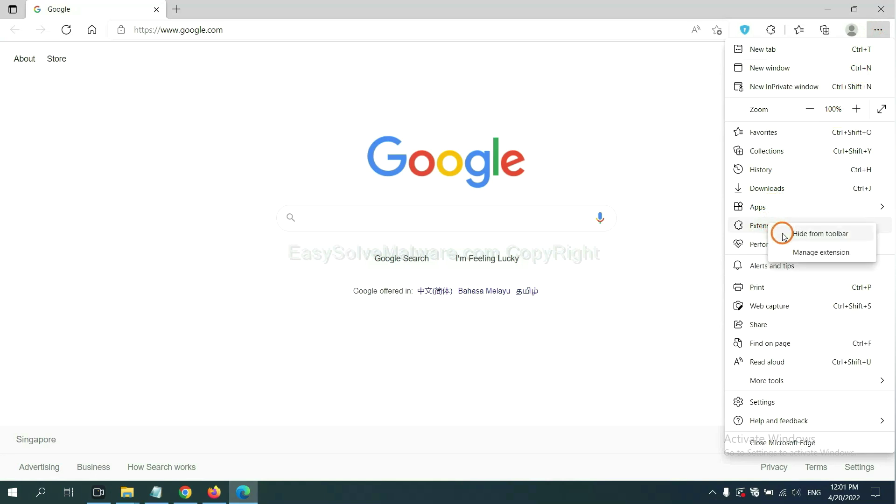
pyautogui.click(804, 253)
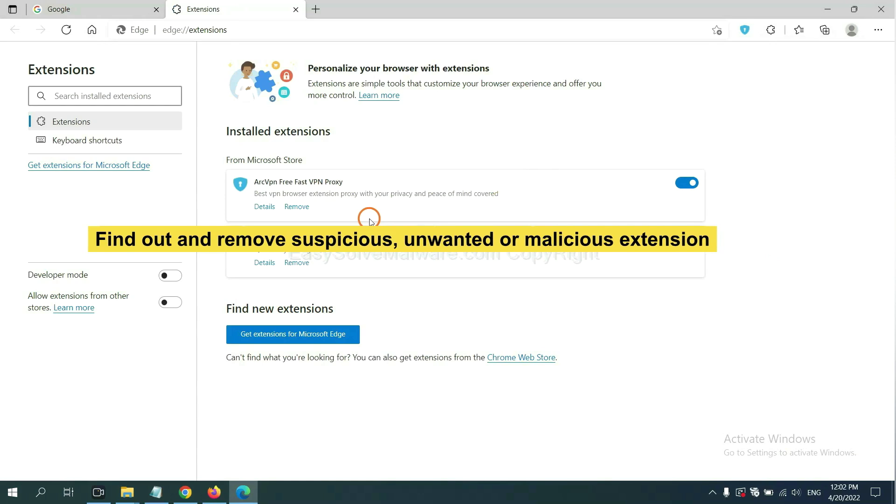
pyautogui.click(304, 207)
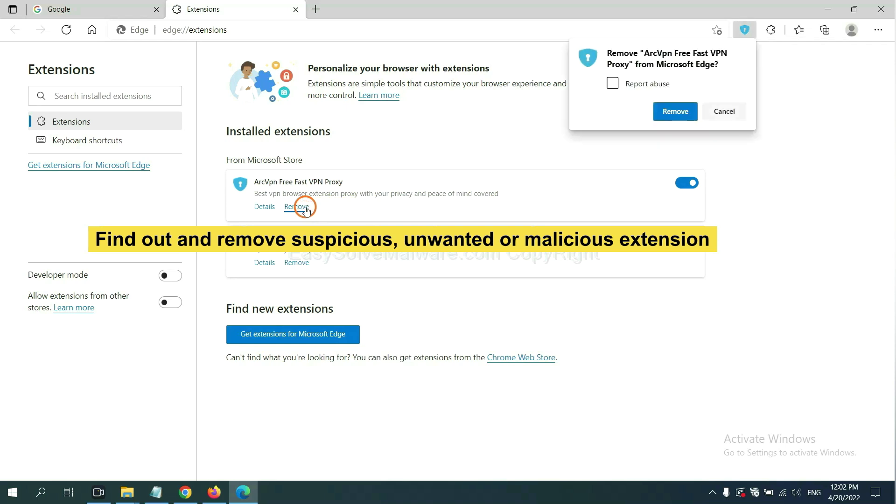
pyautogui.click(667, 112)
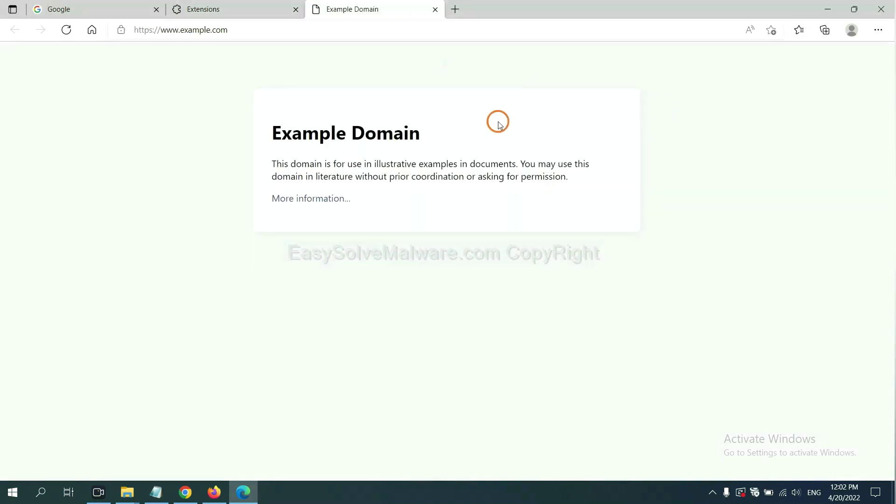
pyautogui.click(893, 497)
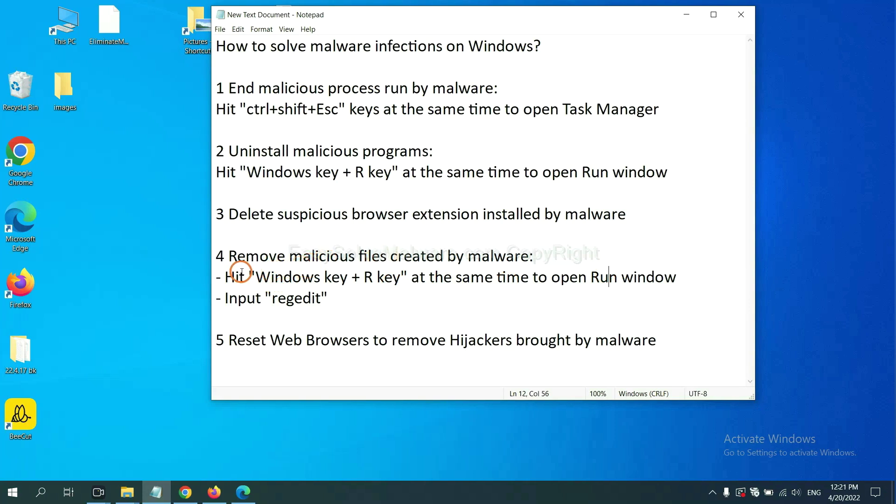
# Launch Registry Editor by running the regedit command from the Run dialog.
pyautogui.moveTo(230, 276); pyautogui.dragTo(507, 289)
pyautogui.click(511, 282)
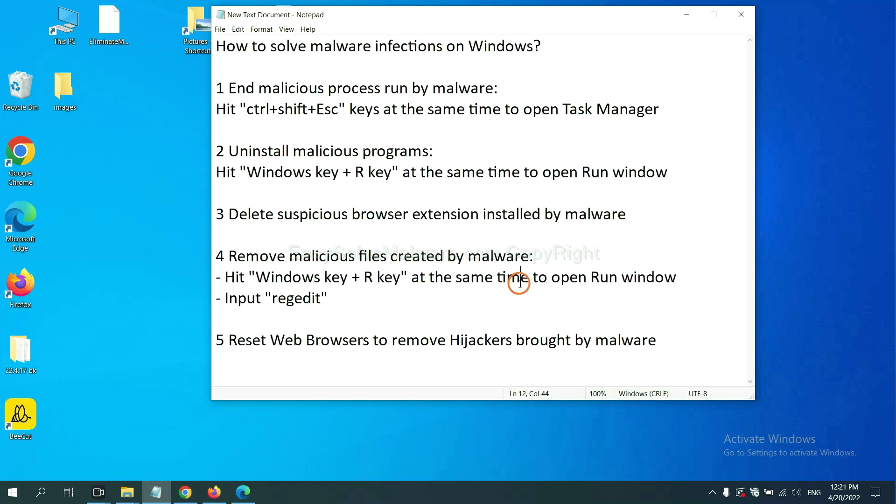
pyautogui.press('super+r')
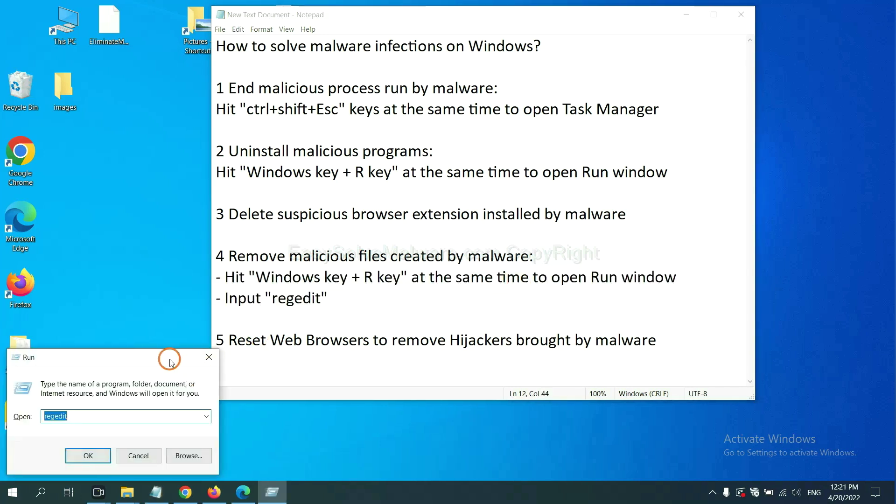
pyautogui.moveTo(163, 356); pyautogui.dragTo(711, 184)
pyautogui.click(662, 242)
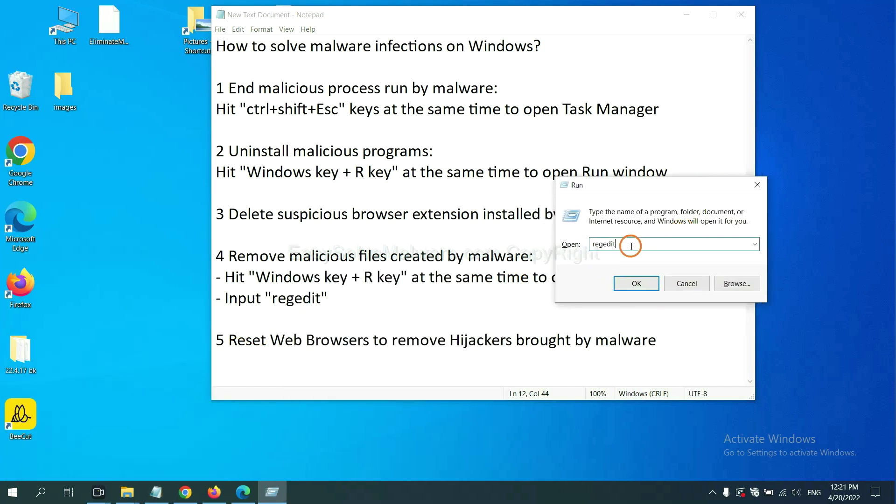
pyautogui.click(635, 282)
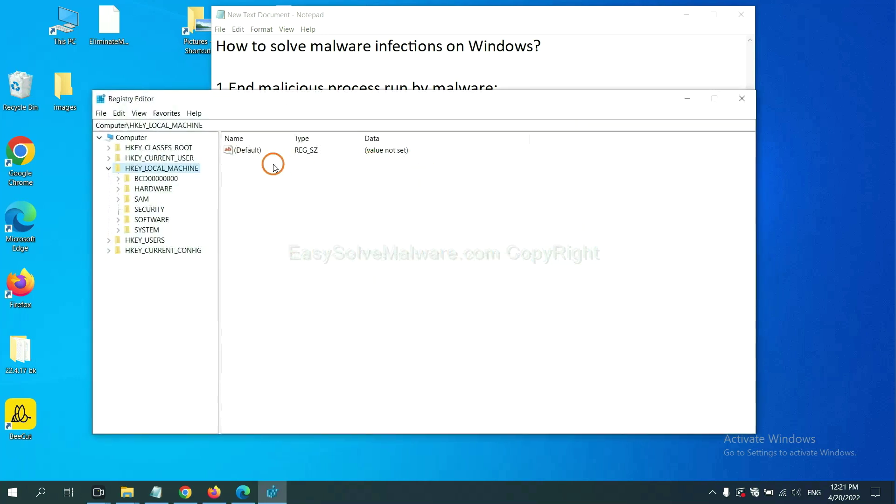
# Search the registry for 'beecut' and locate its entry under the FEATURE_BROWSER_EMULATION key.
pyautogui.click(121, 114)
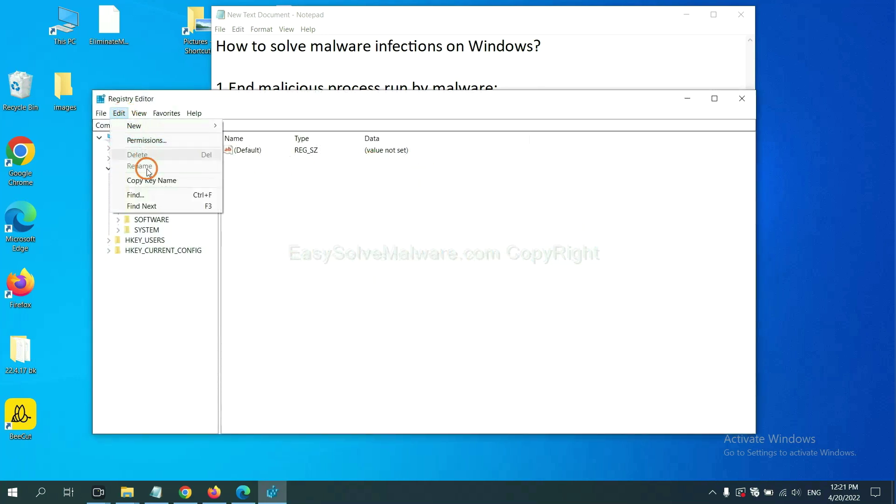
pyautogui.click(158, 196)
pyautogui.moveTo(289, 157); pyautogui.dragTo(341, 173)
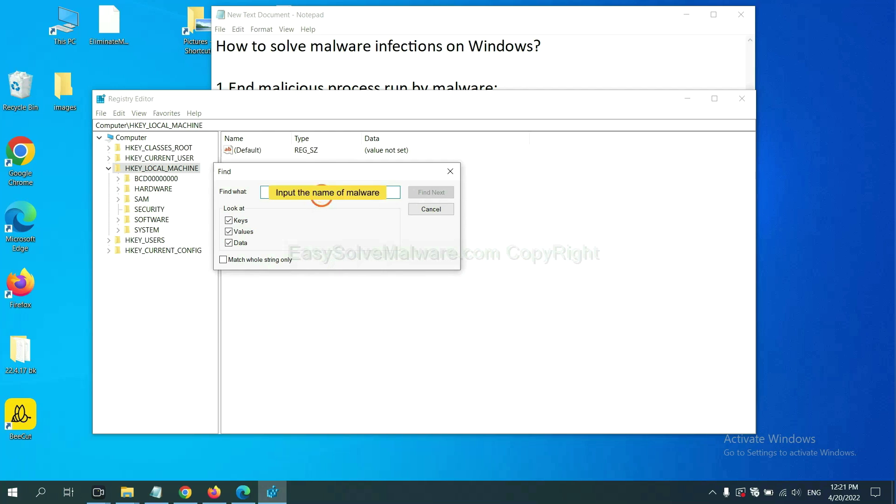
pyautogui.write('be')
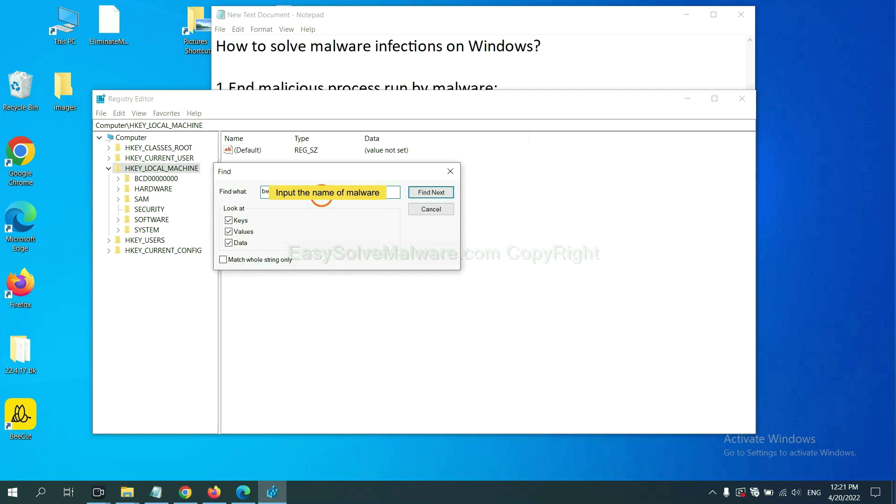
pyautogui.write('ecut')
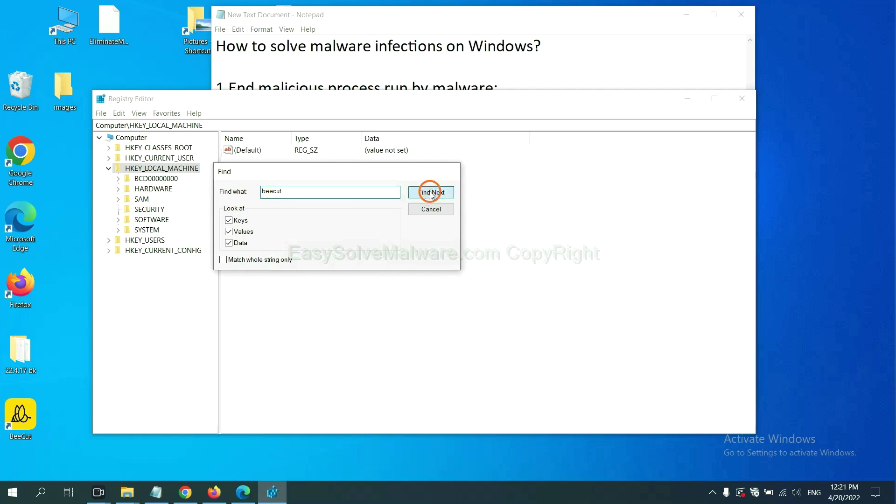
pyautogui.click(430, 192)
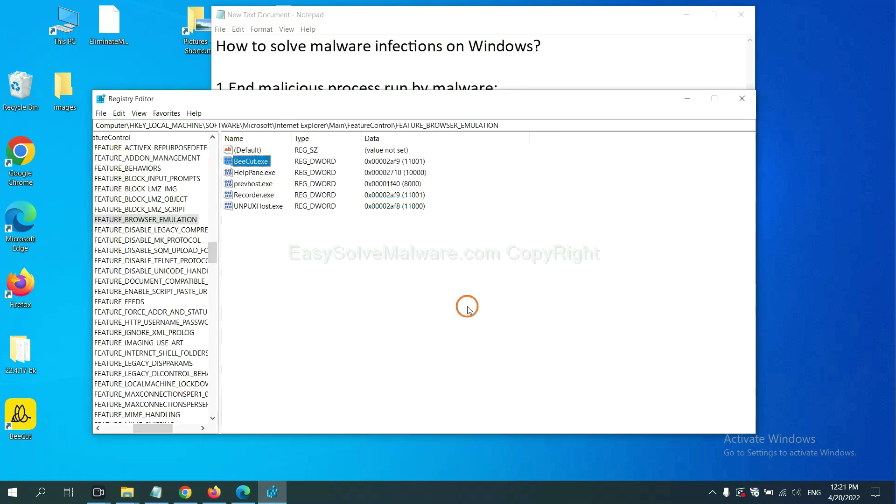
pyautogui.moveTo(150, 430); pyautogui.dragTo(142, 427)
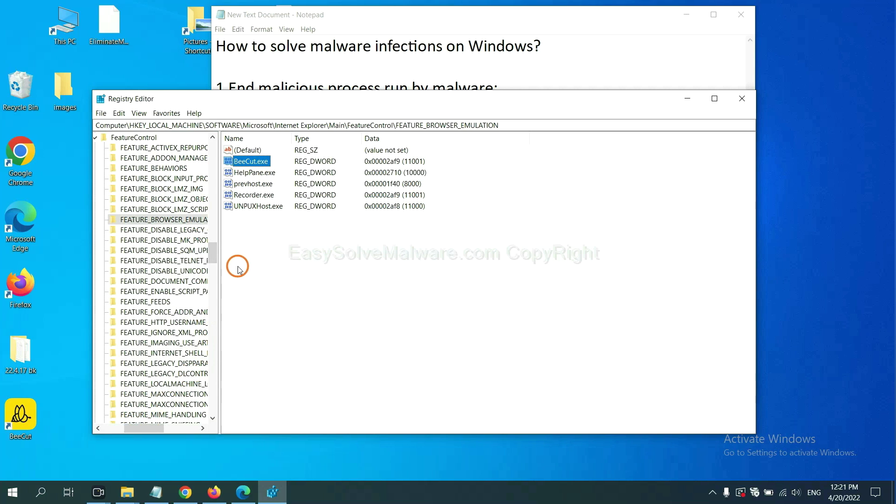
pyautogui.rightClick(181, 221)
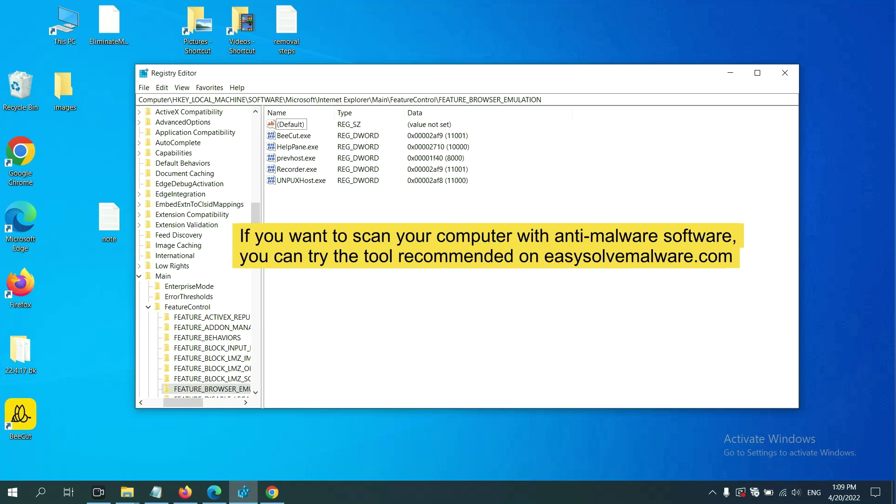
# Scroll through the EasySolveMalware.com removal guide in Chrome.
pyautogui.click(275, 493)
pyautogui.scroll(-1, 646, 326)
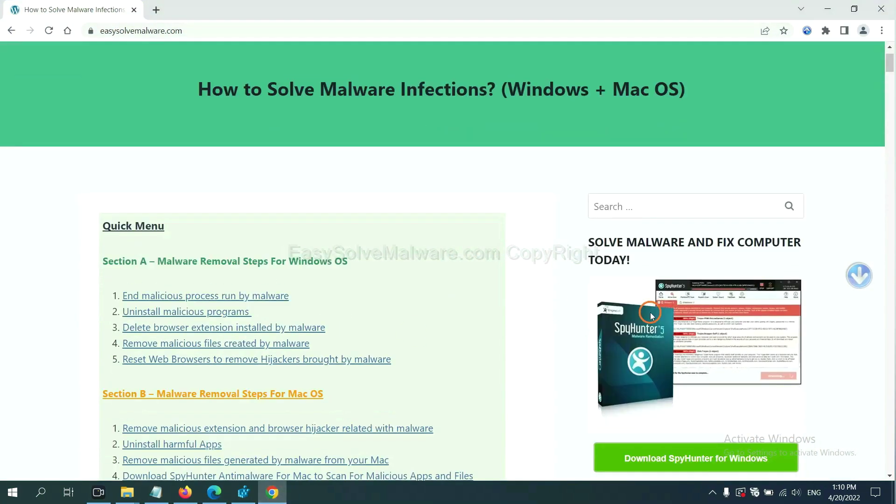
pyautogui.scroll(1, 639, 313)
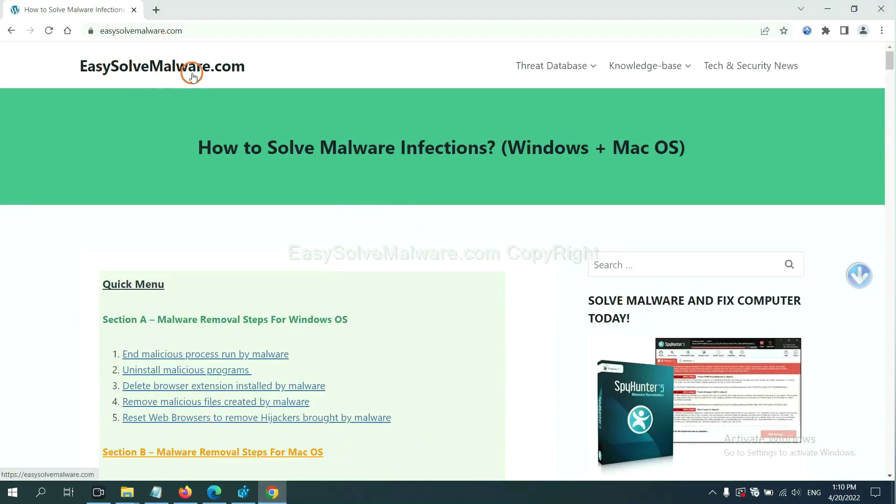
pyautogui.scroll(-3, 731, 336)
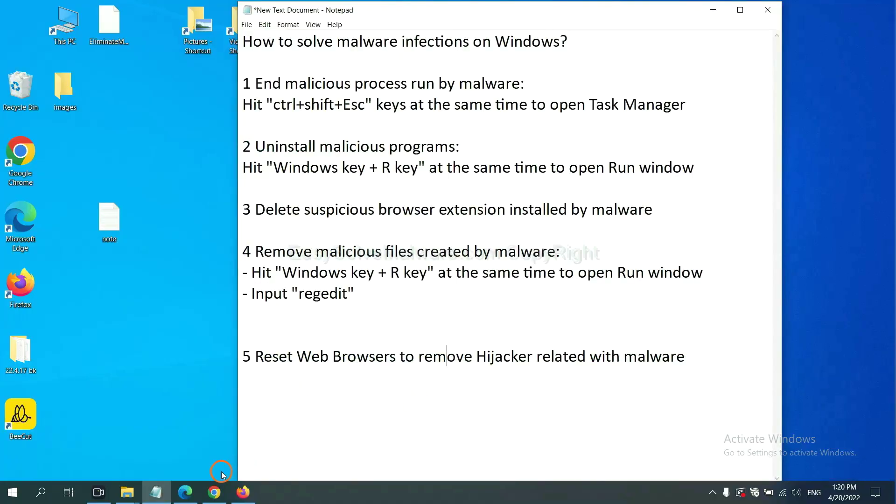
# Search Chrome settings for 'reset' and request restoring settings to their original defaults.
pyautogui.click(214, 492)
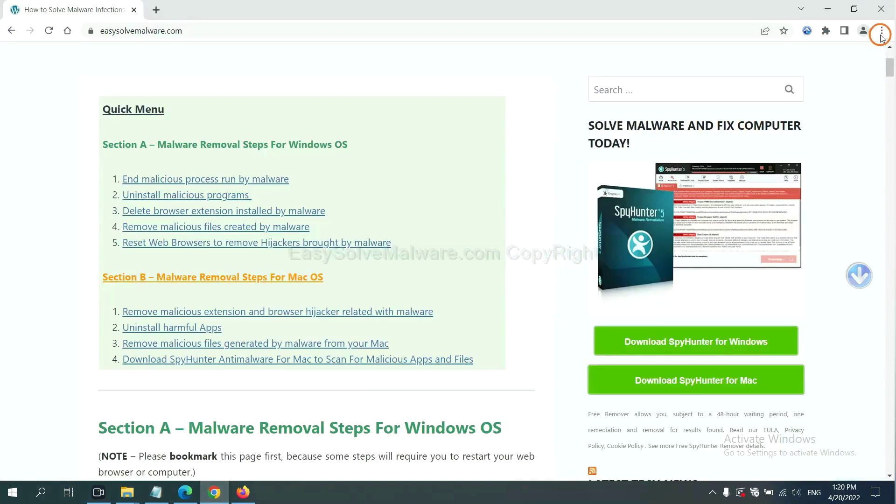
pyautogui.click(881, 34)
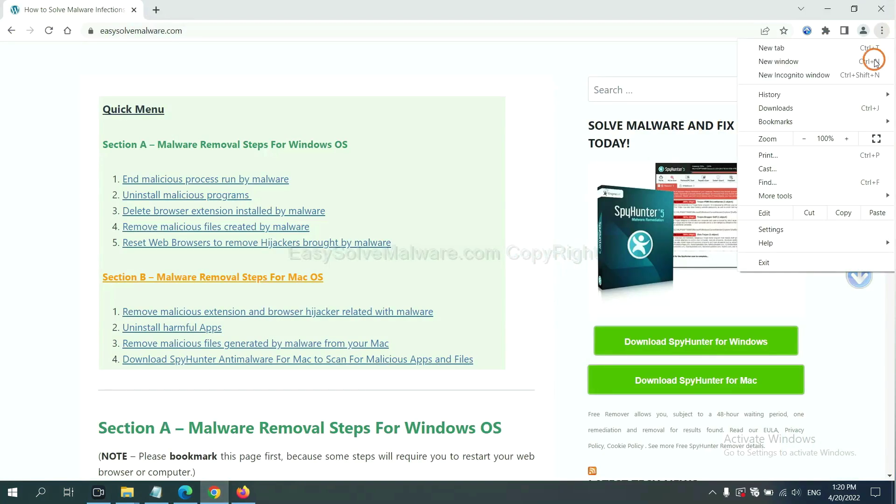
pyautogui.click(783, 228)
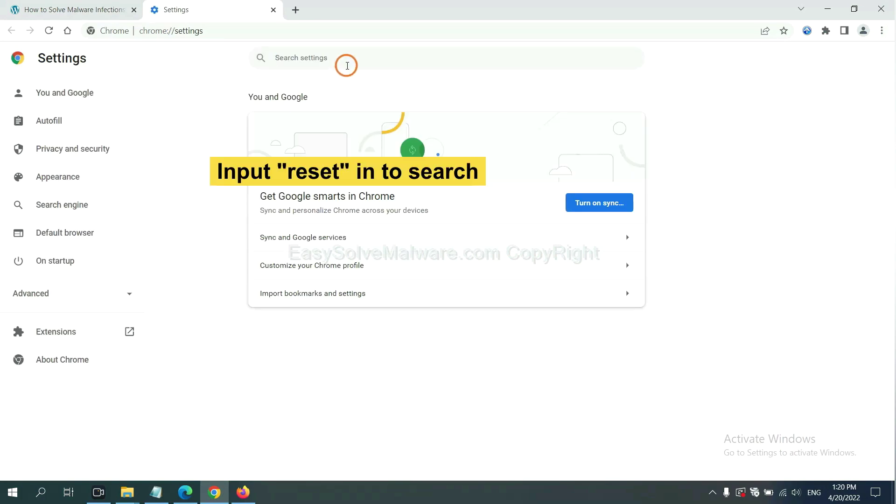
pyautogui.click(348, 66)
pyautogui.write('reset')
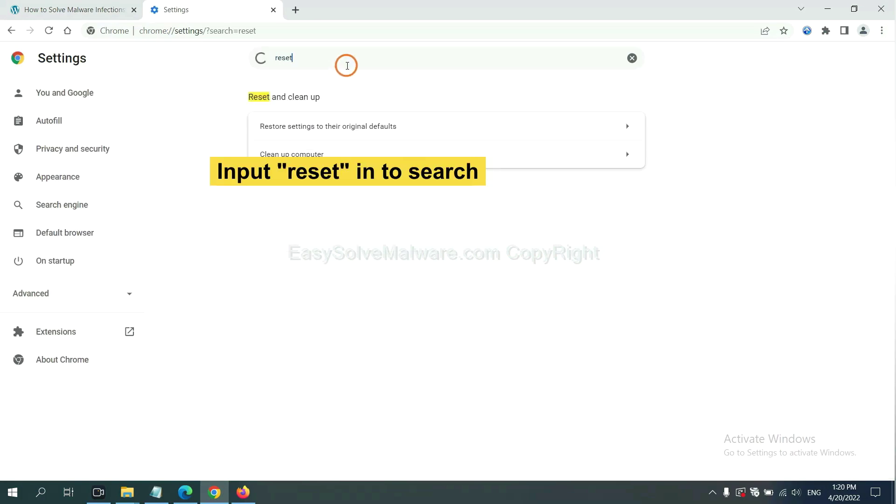
pyautogui.click(380, 125)
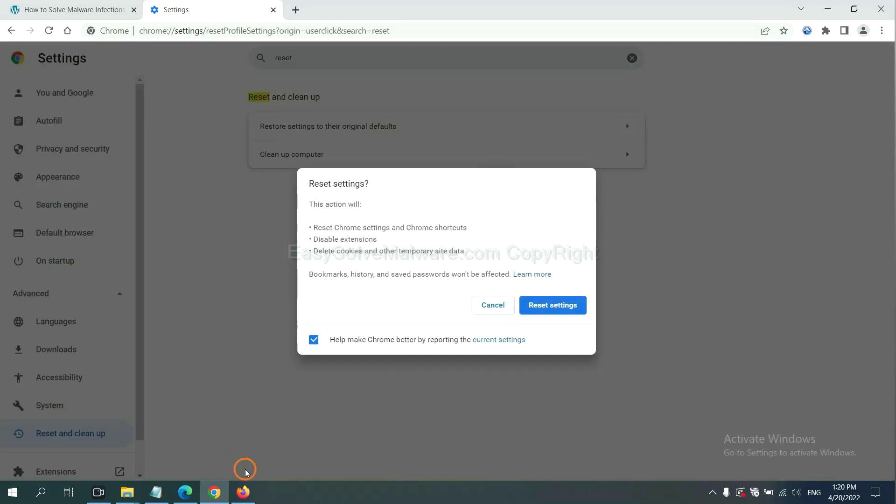
# Refresh Firefox to its defaults via the troubleshooting information page, then bring Edge forward.
pyautogui.click(243, 491)
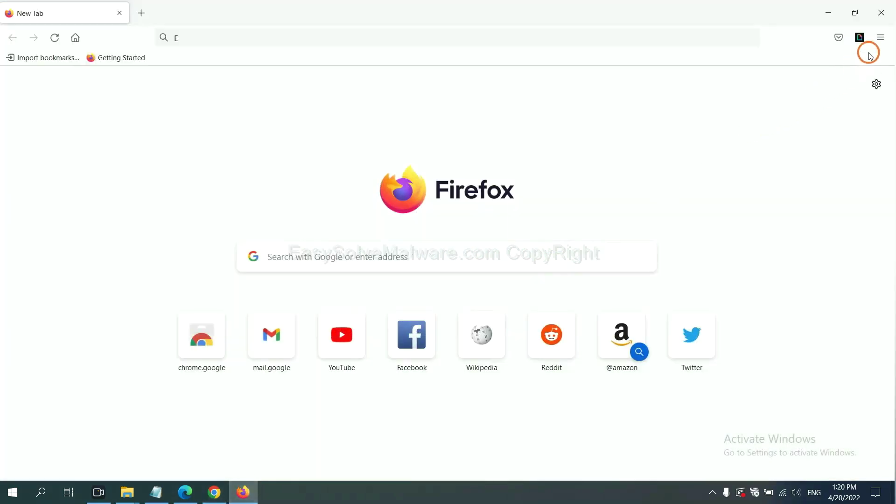
pyautogui.click(880, 38)
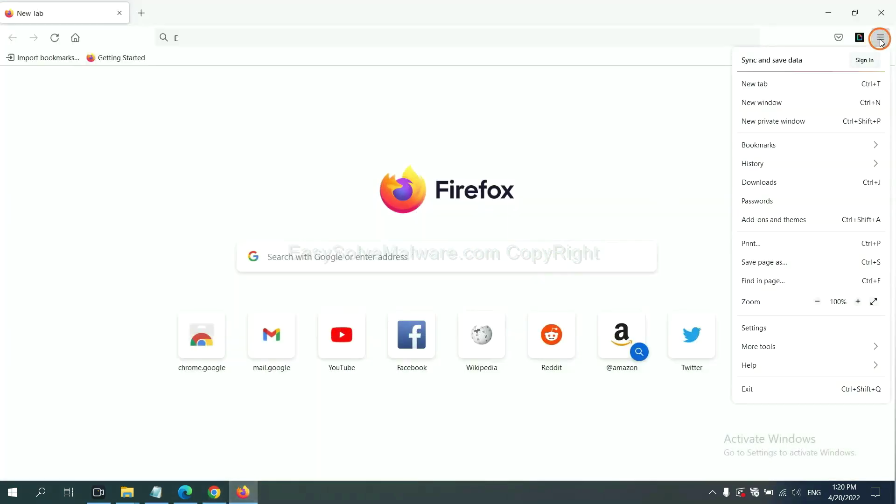
pyautogui.click(769, 364)
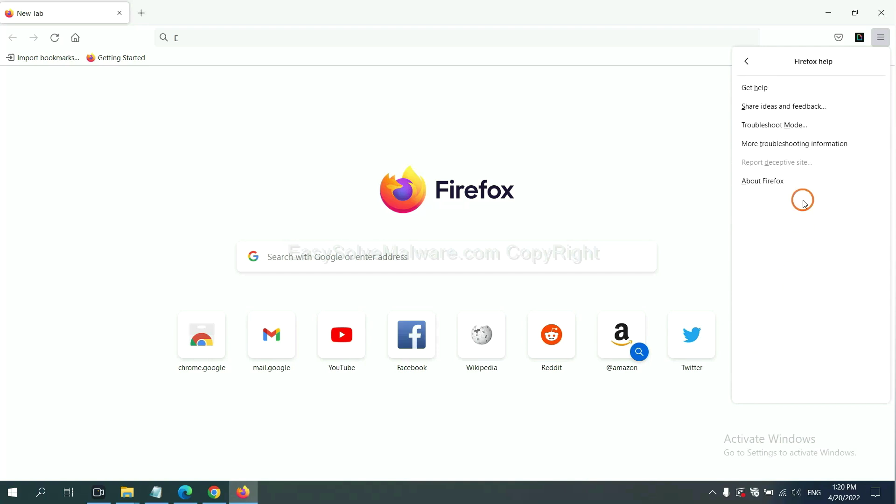
pyautogui.click(786, 146)
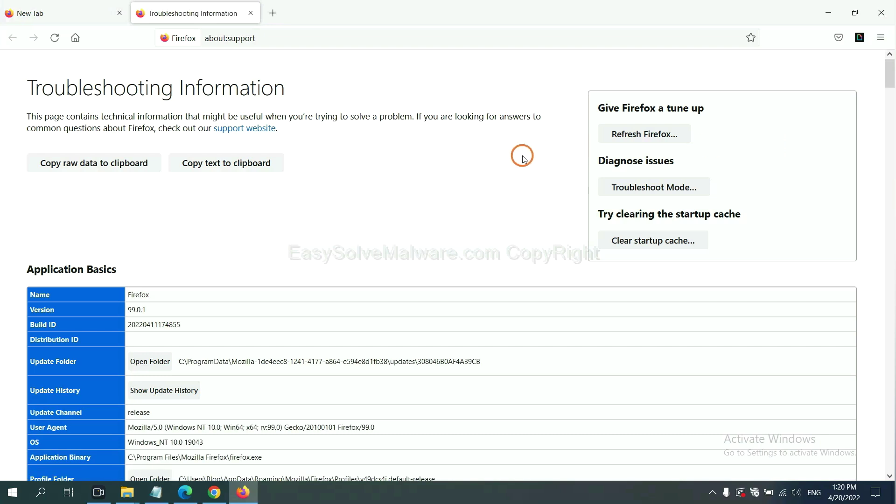
pyautogui.click(629, 136)
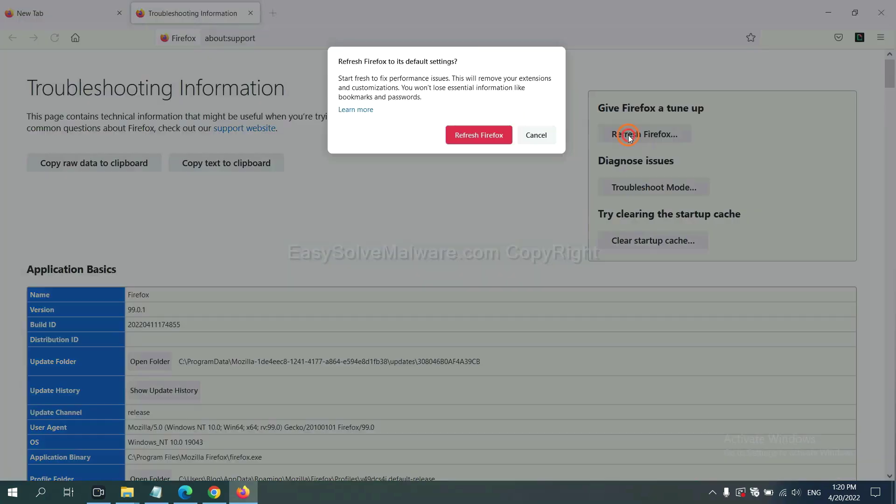
pyautogui.click(485, 140)
pyautogui.click(185, 493)
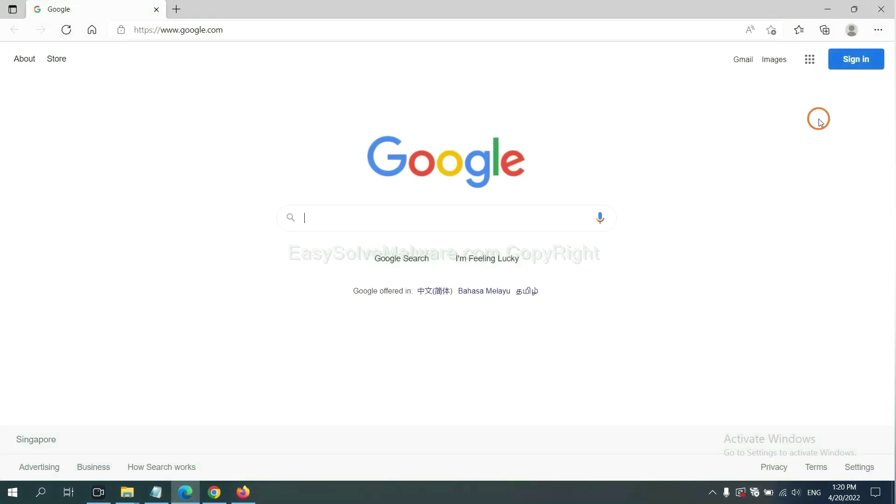
# Search Edge settings for 'reset' and request restoring settings to their default values.
pyautogui.click(878, 29)
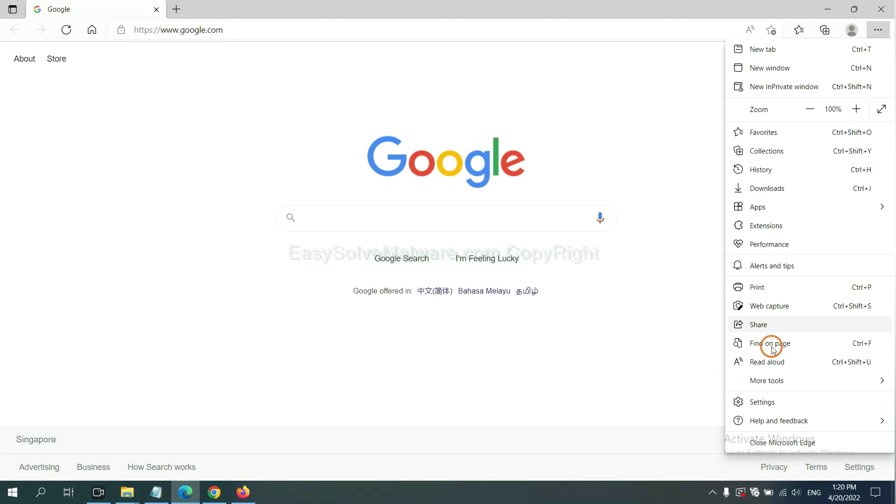
pyautogui.click(771, 402)
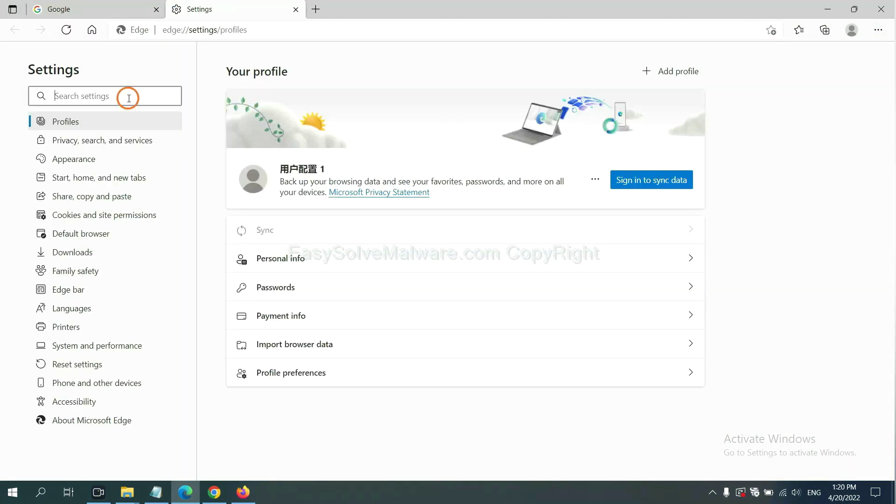
pyautogui.write('re')
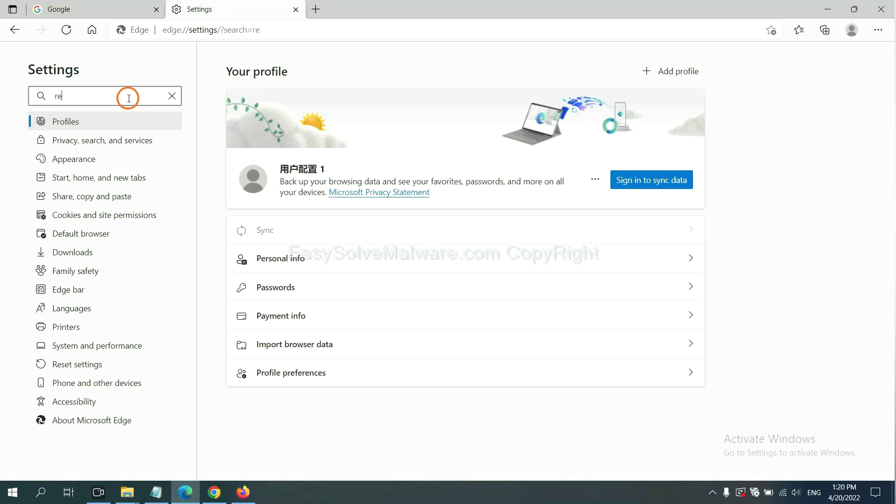
pyautogui.write('set')
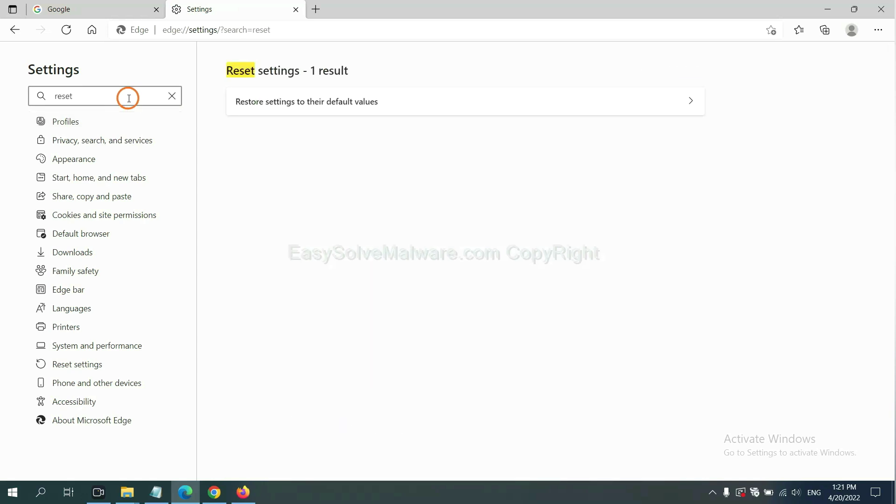
pyautogui.click(314, 100)
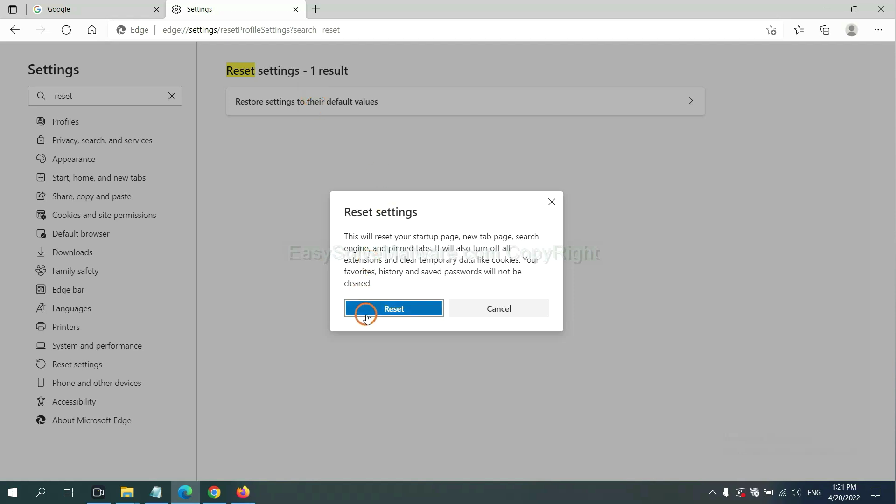